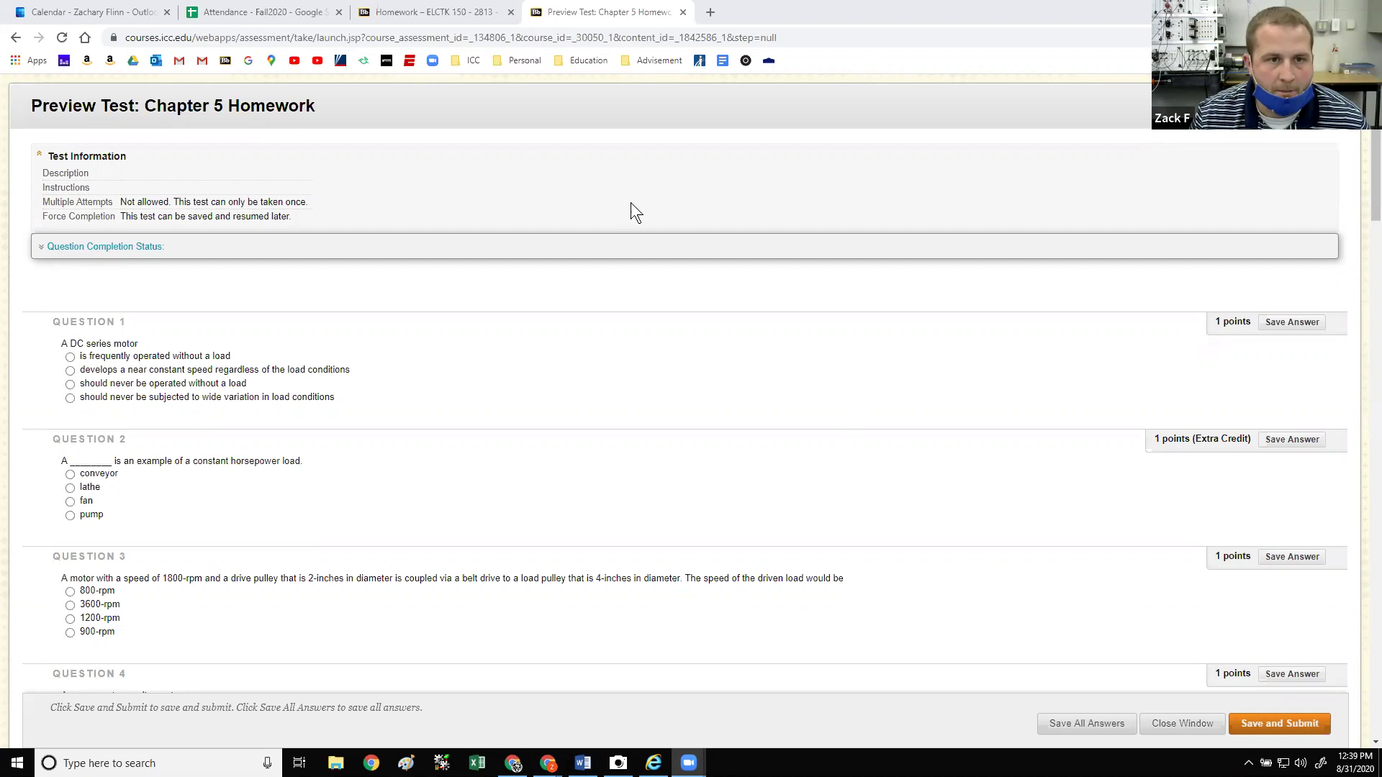
{"action": "left_click", "coordinate": [253, 13]}
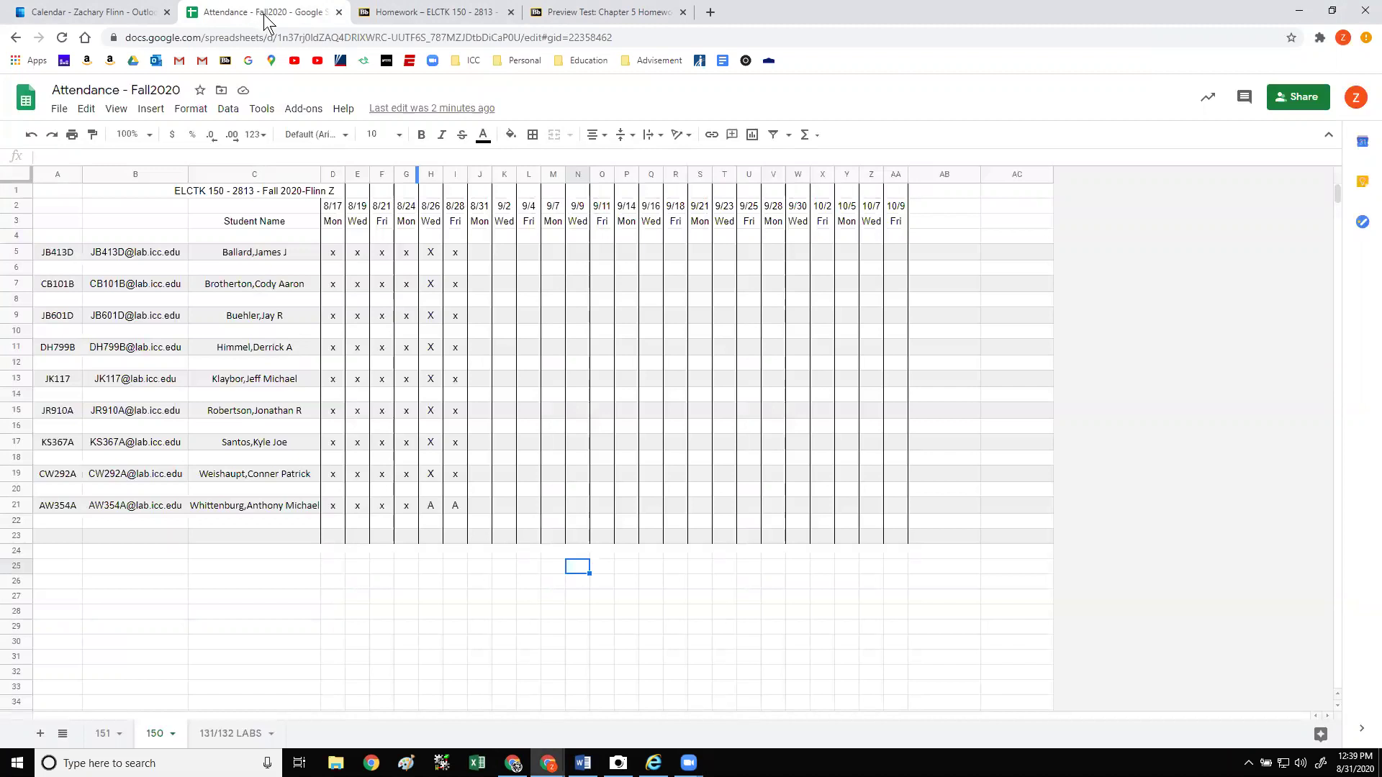
{"action": "left_click", "coordinate": [457, 12]}
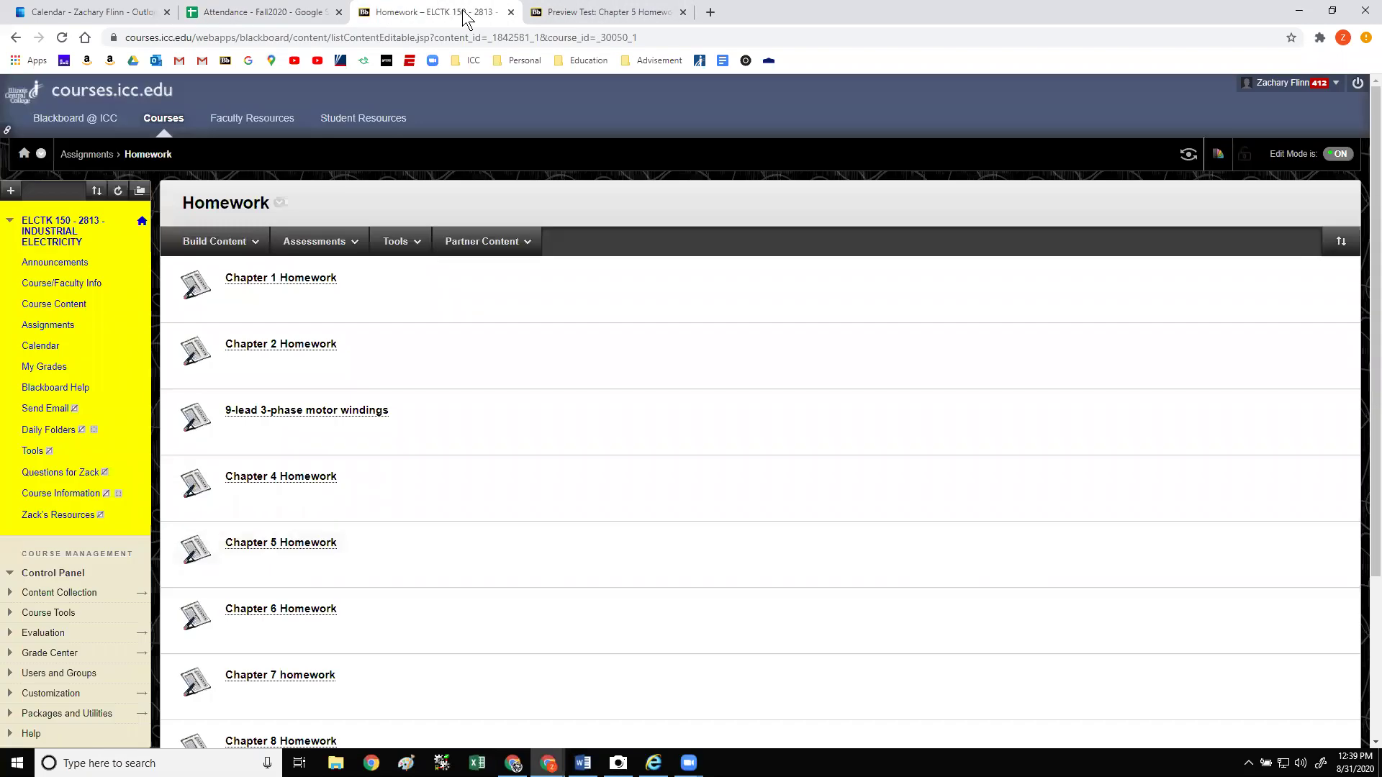
{"action": "left_click", "coordinate": [623, 13]}
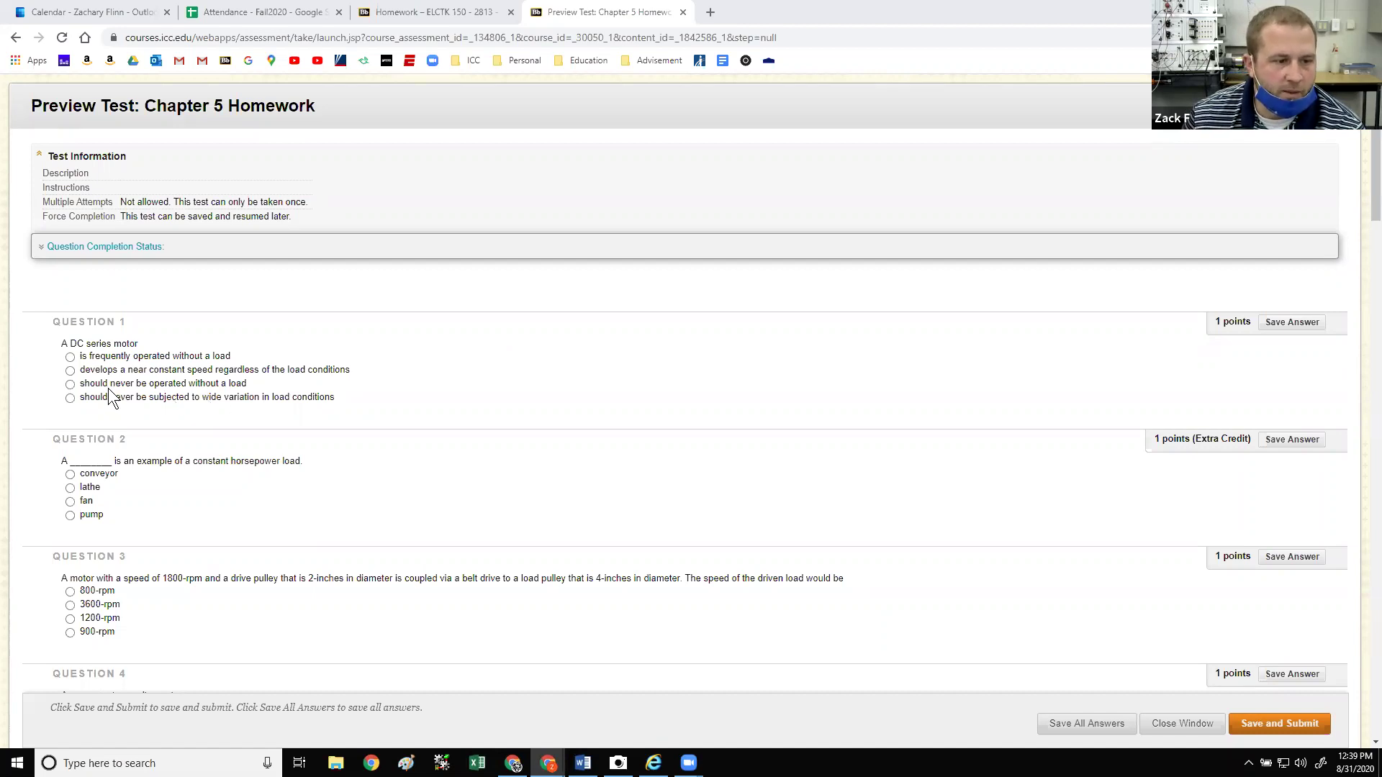
- Answer question 1 with "should never be operated without a load", question 2 with "lathe" and question 3 with "900-rpm"
{"action": "left_click", "coordinate": [70, 385]}
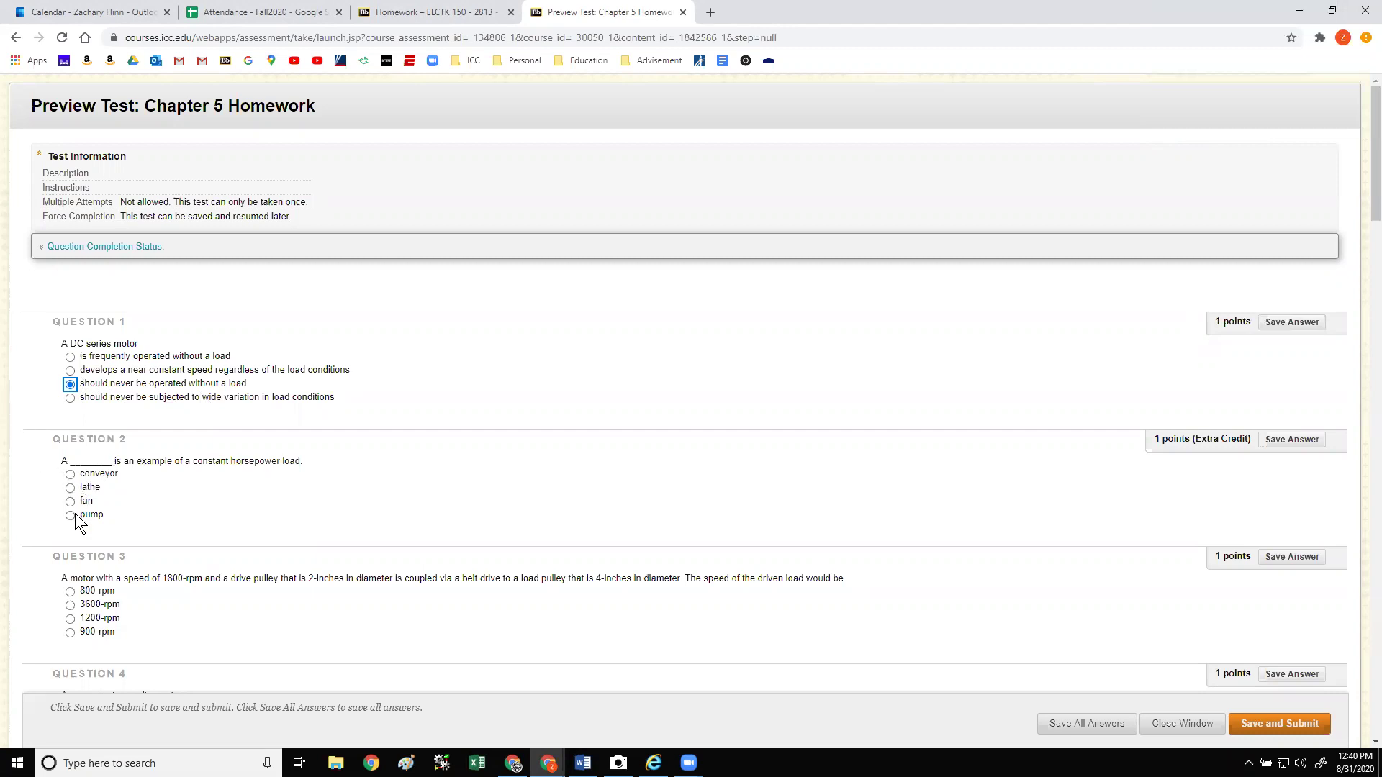
{"action": "left_click", "coordinate": [71, 491]}
{"action": "left_click", "coordinate": [70, 489]}
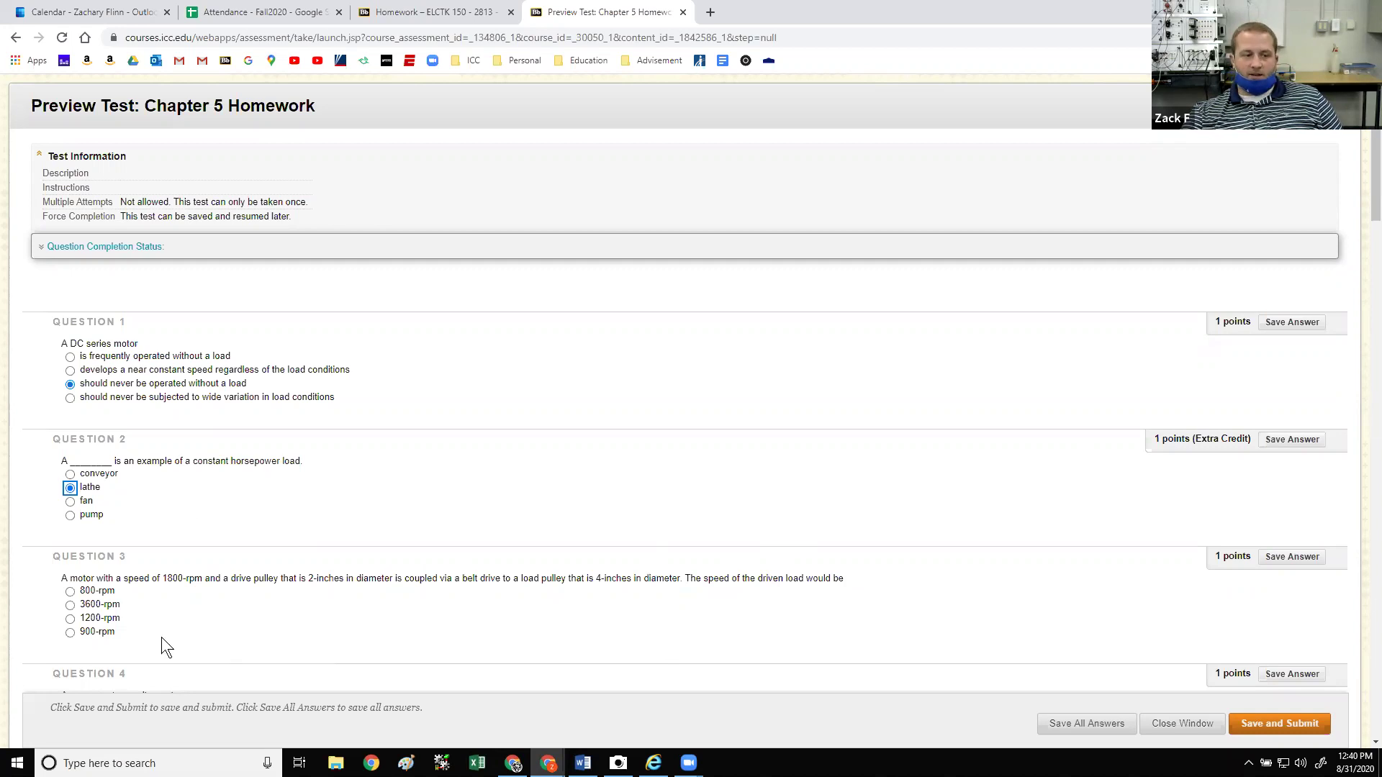
{"action": "left_click", "coordinate": [70, 633]}
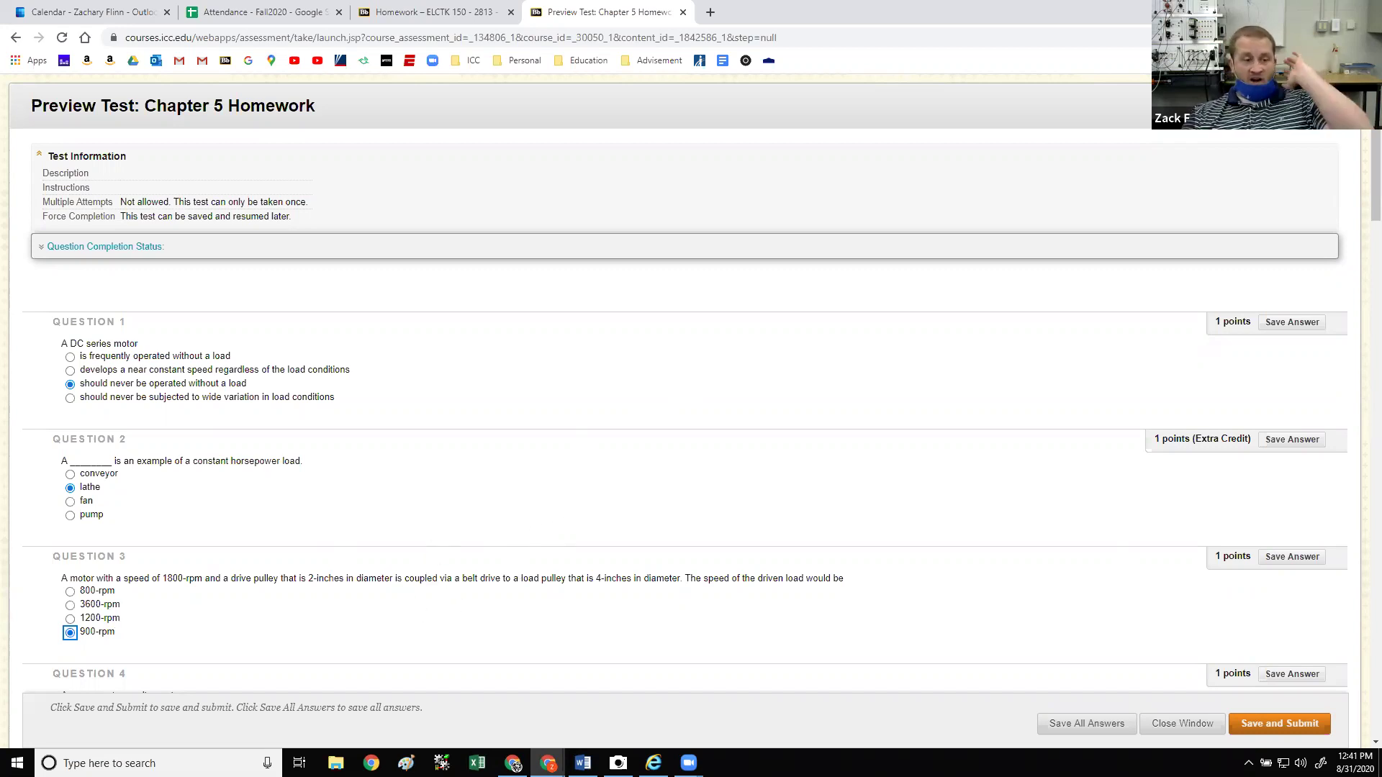
- Answer question 4 with "all of these", question 5 with "single bars short circuited by end rings" and question 6 with "variable voltage and frequency"
{"action": "scroll", "coordinate": [659, 491], "scroll_direction": "down", "scroll_amount": 5}
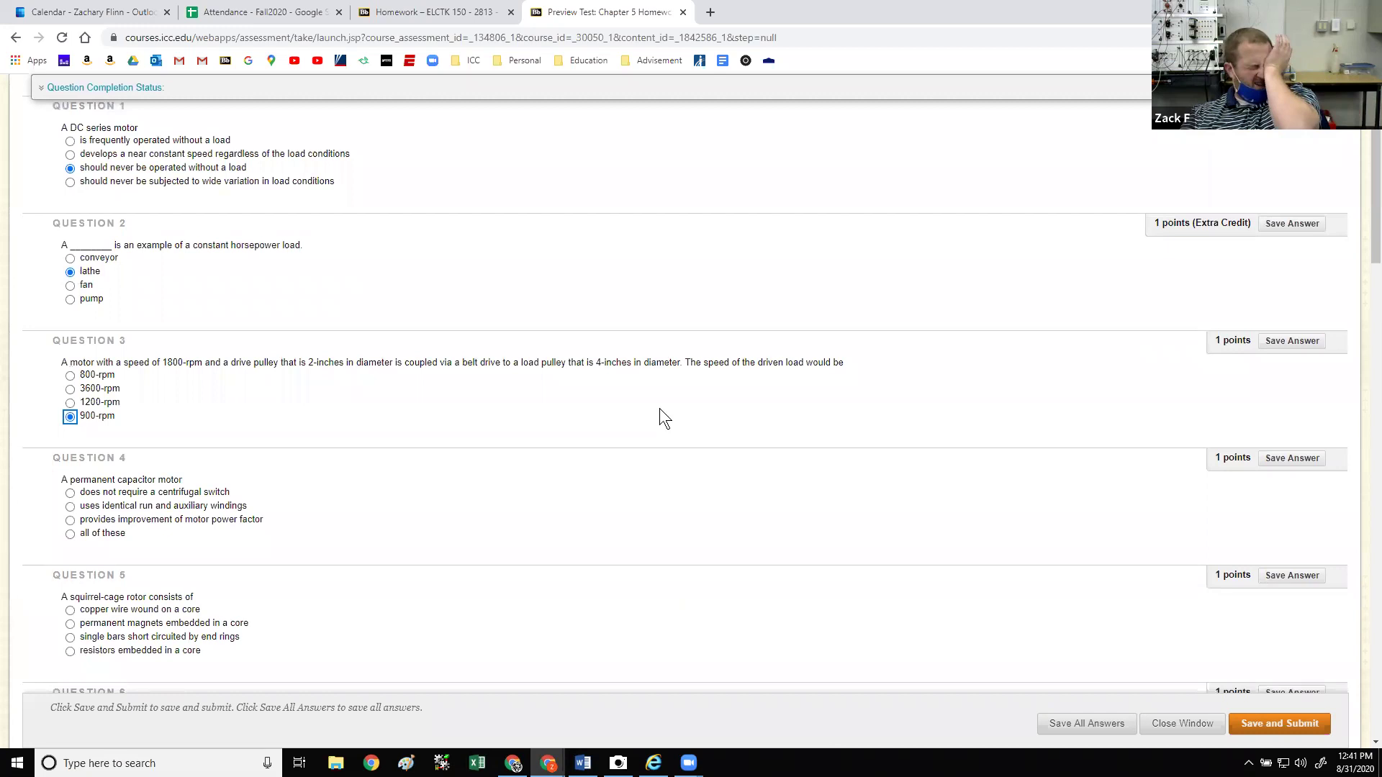
{"action": "scroll", "coordinate": [666, 370], "scroll_direction": "down", "scroll_amount": 2}
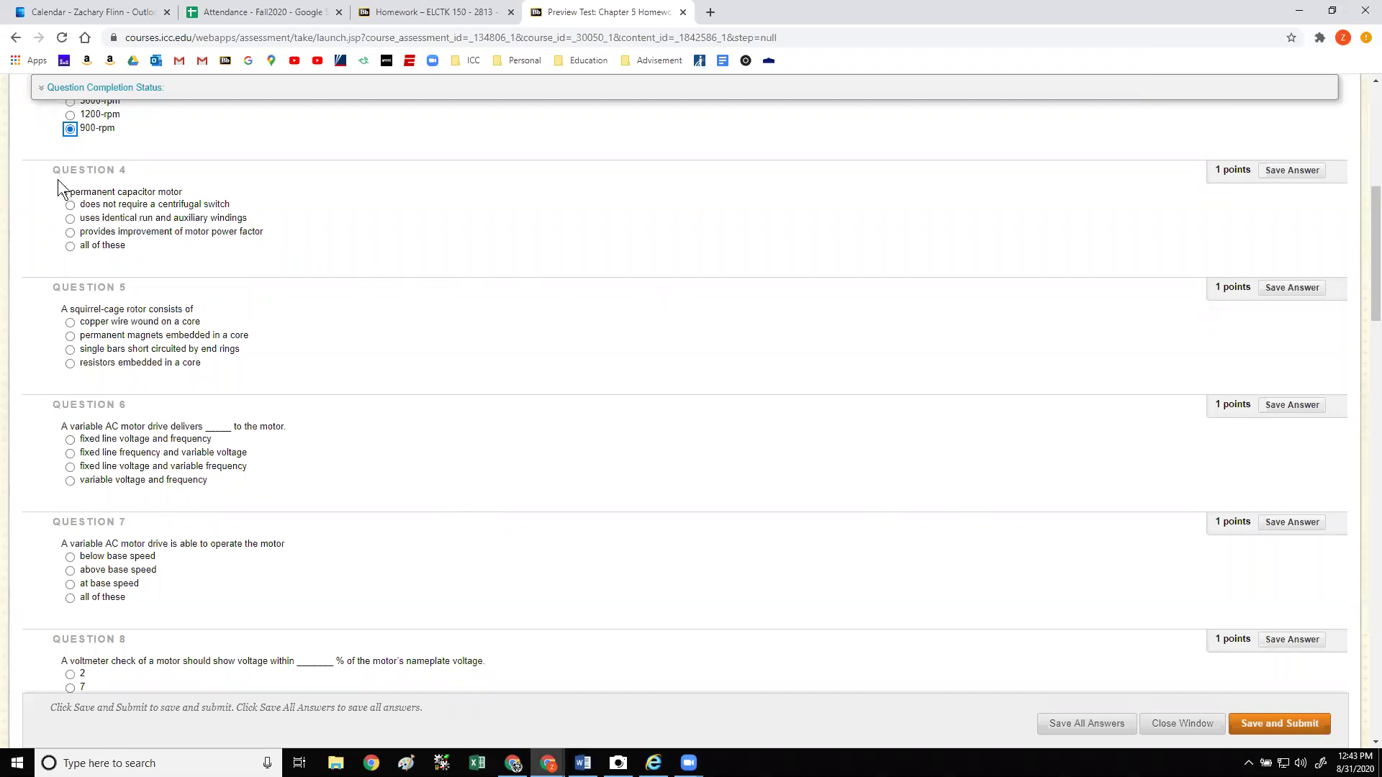
{"action": "left_click", "coordinate": [70, 247]}
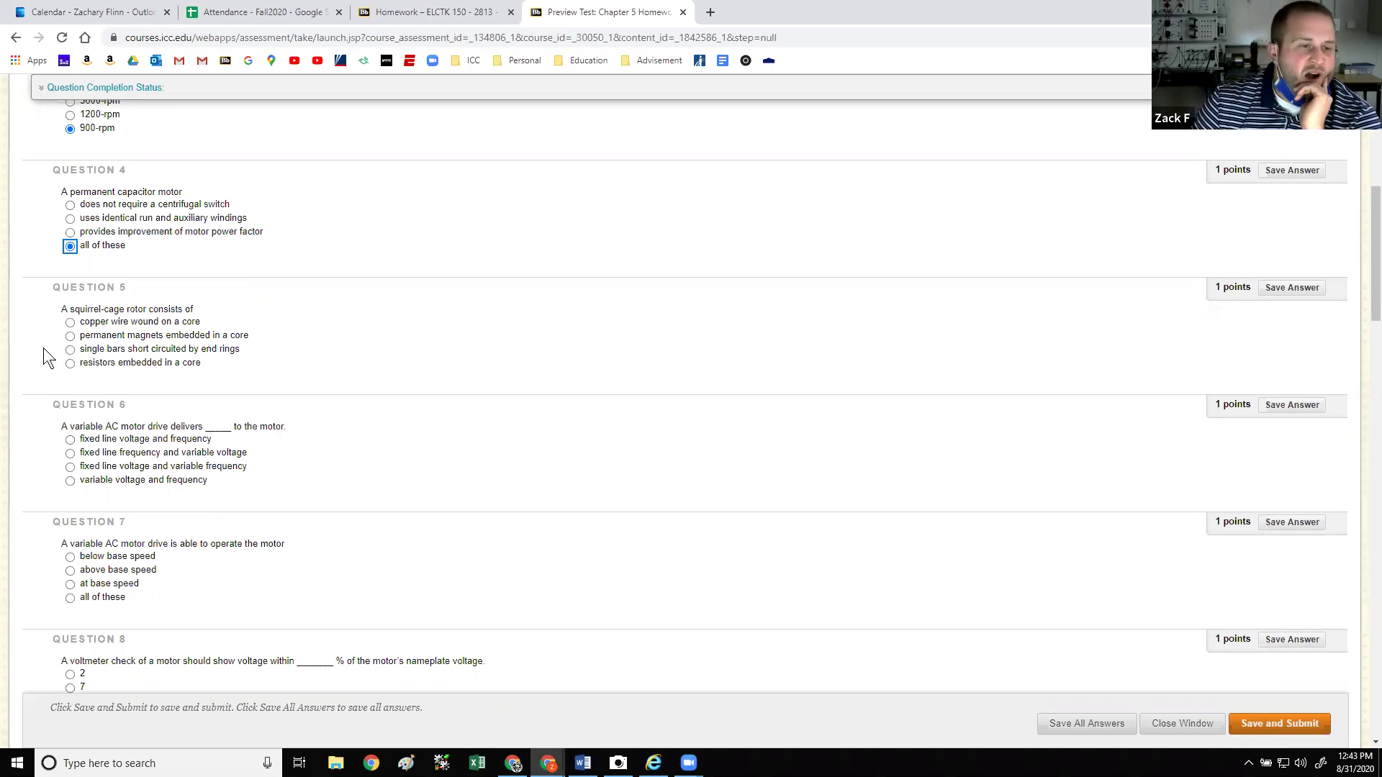
{"action": "left_click", "coordinate": [70, 349]}
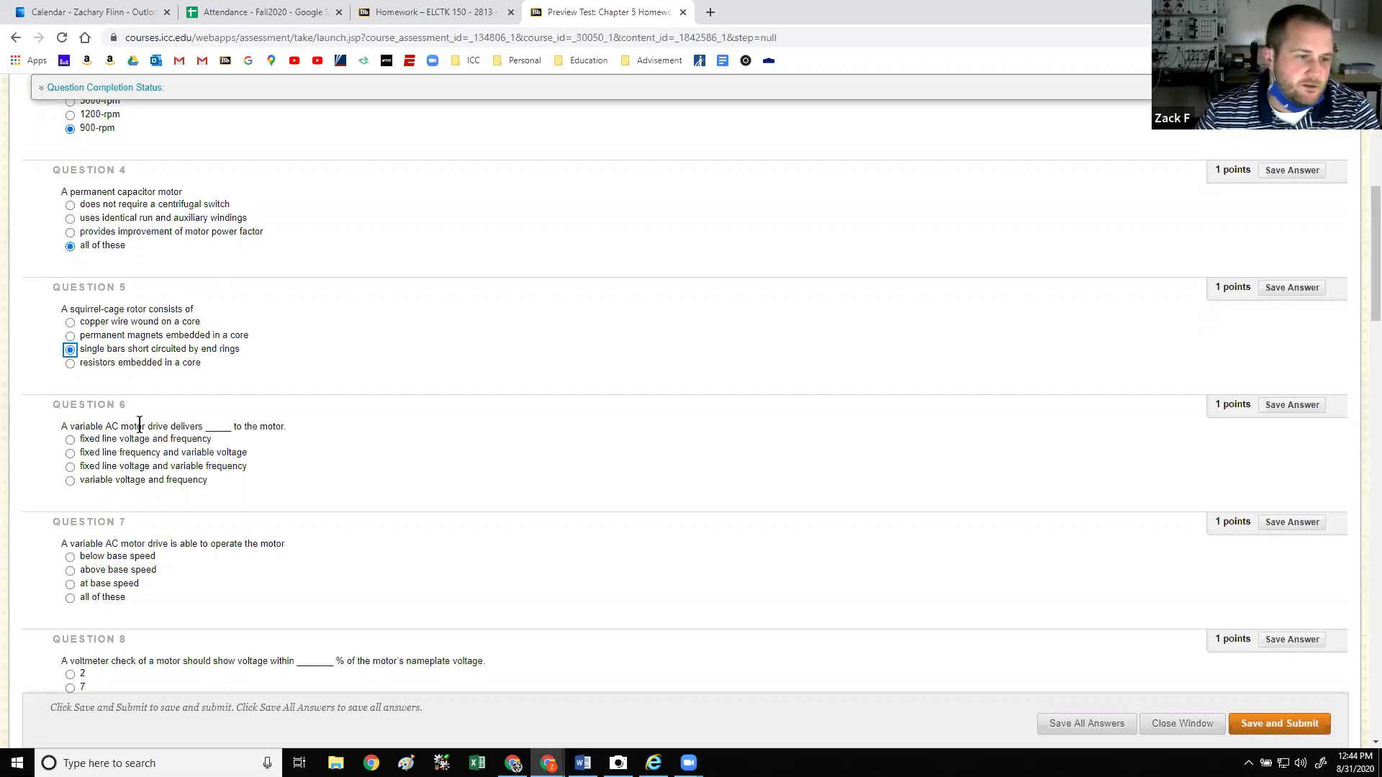
{"action": "left_click", "coordinate": [70, 481]}
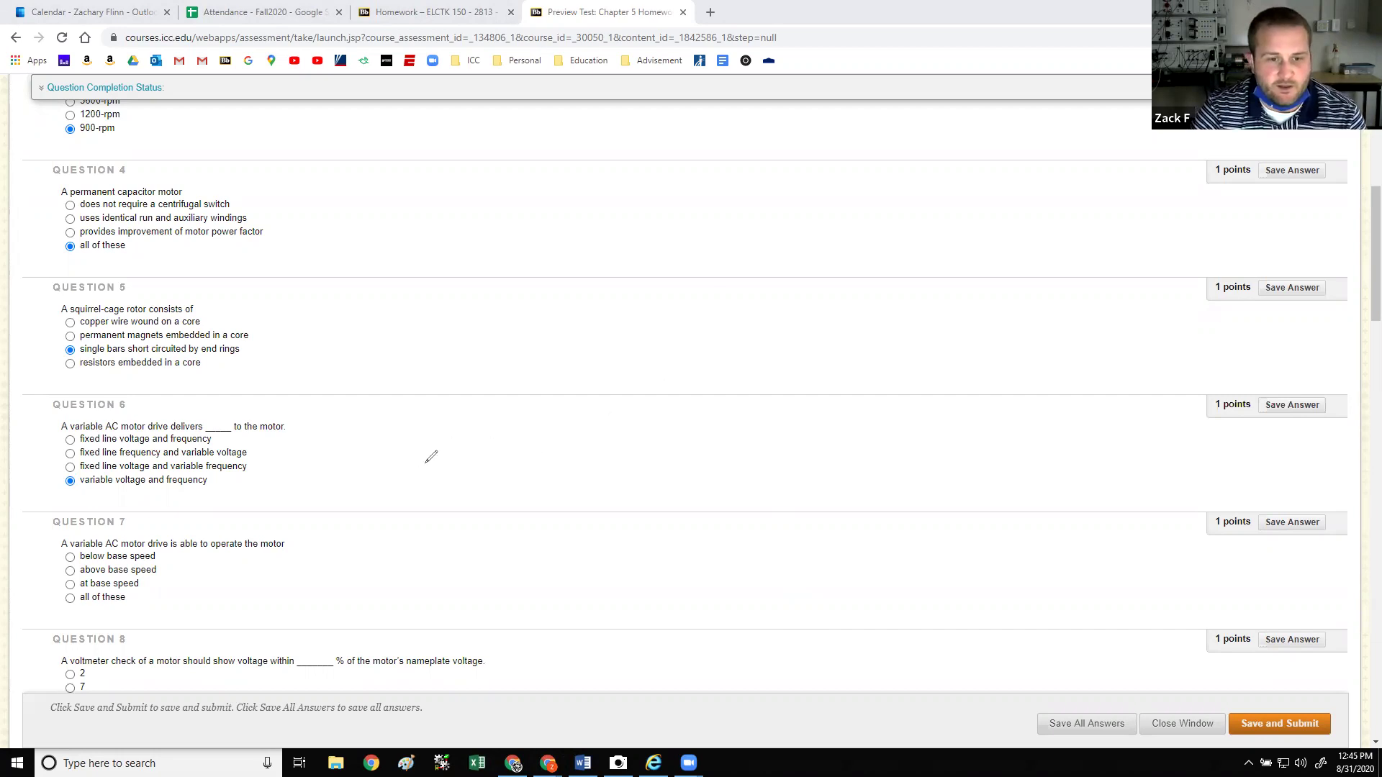
- Sketch one full sine-wave cycle beside question 6, with a broken level line across its upper half and a horizontal zero axis
{"action": "mouse_move", "coordinate": [438, 461]}
{"action": "left_mouse_down"}
{"action": "mouse_move", "coordinate": [490, 398]}
{"action": "mouse_move", "coordinate": [575, 338]}
{"action": "mouse_move", "coordinate": [687, 353]}
{"action": "mouse_move", "coordinate": [734, 396]}
{"action": "mouse_move", "coordinate": [767, 473]}
{"action": "mouse_move", "coordinate": [829, 545]}
{"action": "mouse_move", "coordinate": [931, 584]}
{"action": "mouse_move", "coordinate": [1007, 580]}
{"action": "mouse_move", "coordinate": [1206, 488]}
{"action": "left_mouse_up"}
{"action": "left_click_drag", "start_coordinate": [409, 369], "coordinate": [460, 368]}
{"action": "left_click_drag", "start_coordinate": [485, 366], "coordinate": [521, 364]}
{"action": "left_click_drag", "start_coordinate": [550, 364], "coordinate": [595, 367]}
{"action": "left_click_drag", "start_coordinate": [637, 365], "coordinate": [641, 364]}
{"action": "left_click_drag", "start_coordinate": [683, 364], "coordinate": [754, 363]}
{"action": "left_click_drag", "start_coordinate": [790, 362], "coordinate": [794, 363]}
{"action": "left_click_drag", "start_coordinate": [859, 360], "coordinate": [870, 358]}
{"action": "left_click_drag", "start_coordinate": [372, 468], "coordinate": [1339, 469]}
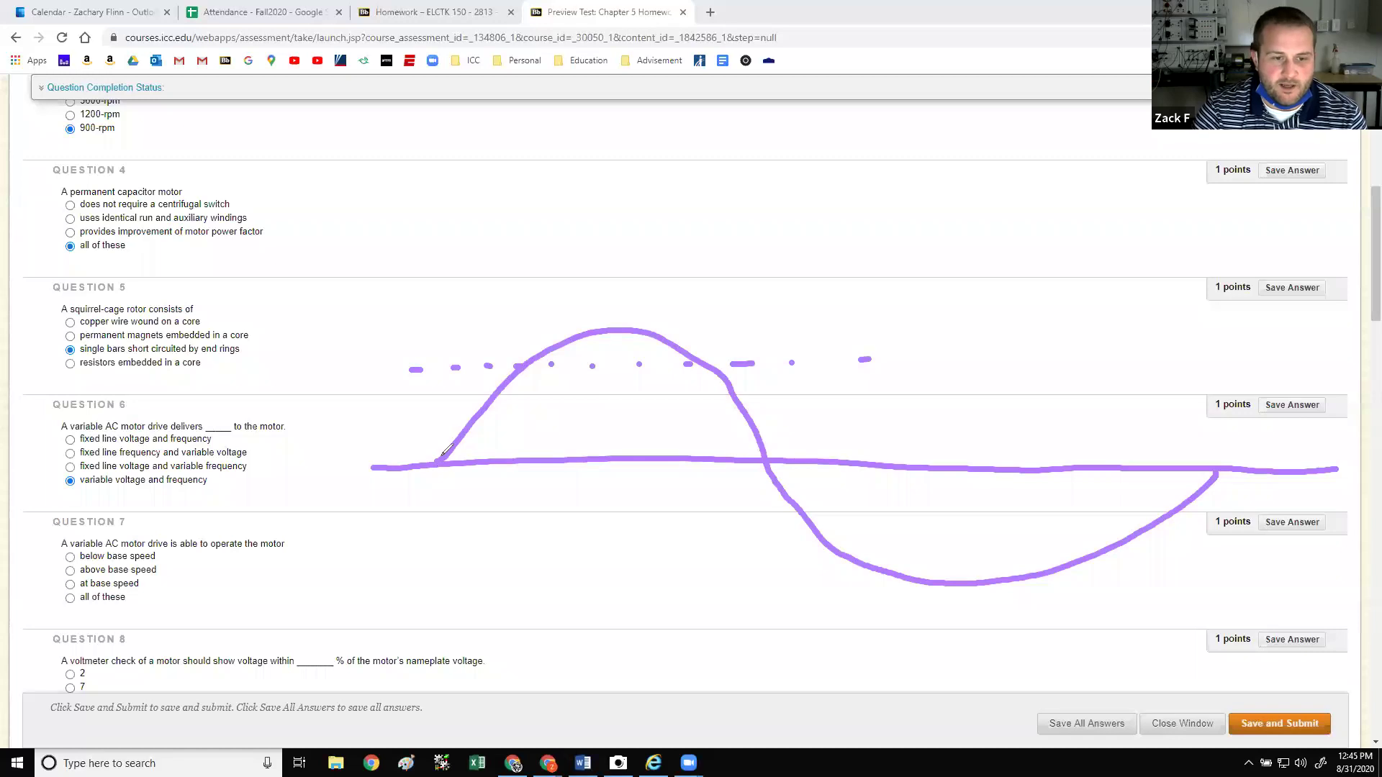
- Draw five equally tall rectangular pulses on the zero axis across the positive half-cycle, narrow at the ends and widest at the peak
{"action": "left_click_drag", "start_coordinate": [441, 460], "coordinate": [443, 287]}
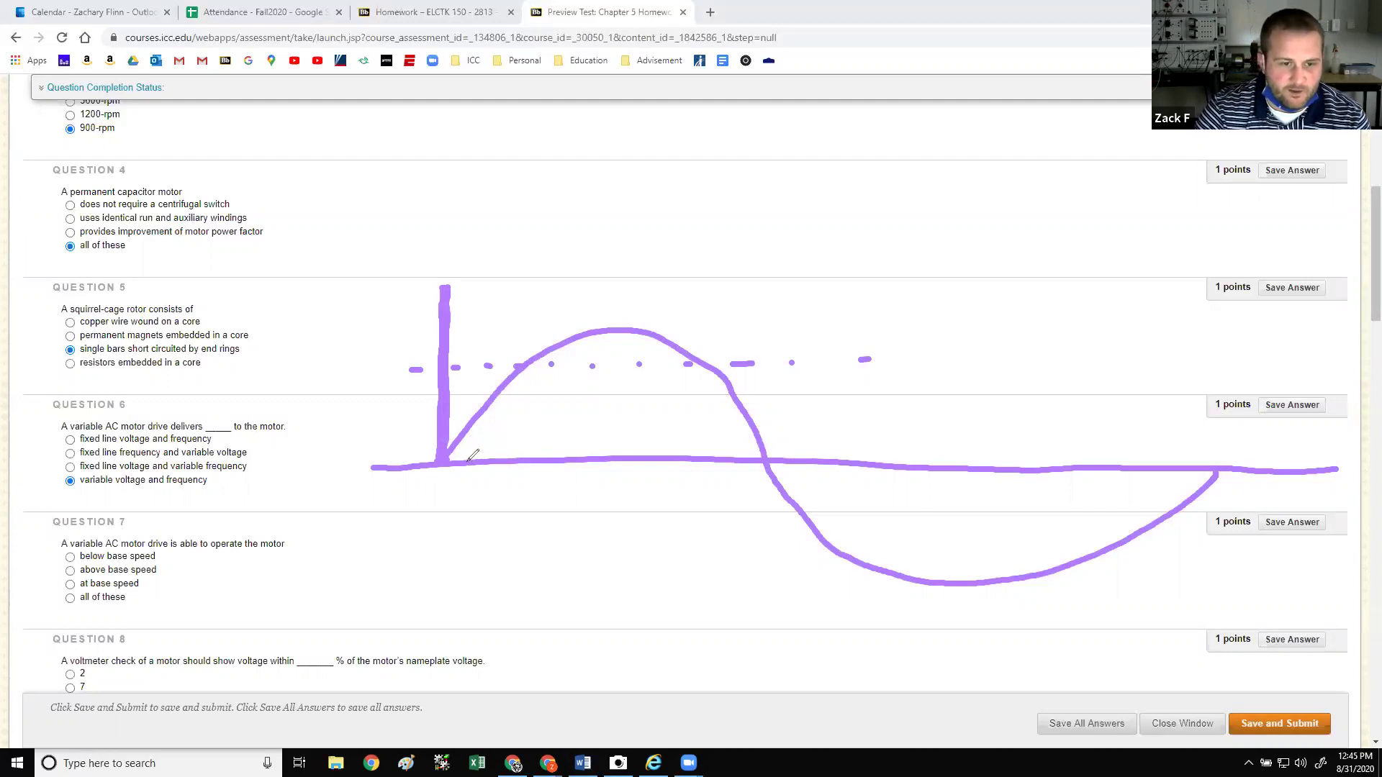
{"action": "mouse_move", "coordinate": [469, 460]}
{"action": "left_mouse_down"}
{"action": "mouse_move", "coordinate": [471, 286]}
{"action": "mouse_move", "coordinate": [489, 297]}
{"action": "mouse_move", "coordinate": [493, 462]}
{"action": "mouse_move", "coordinate": [517, 421]}
{"action": "mouse_move", "coordinate": [519, 282]}
{"action": "mouse_move", "coordinate": [563, 286]}
{"action": "mouse_move", "coordinate": [557, 458]}
{"action": "left_mouse_up"}
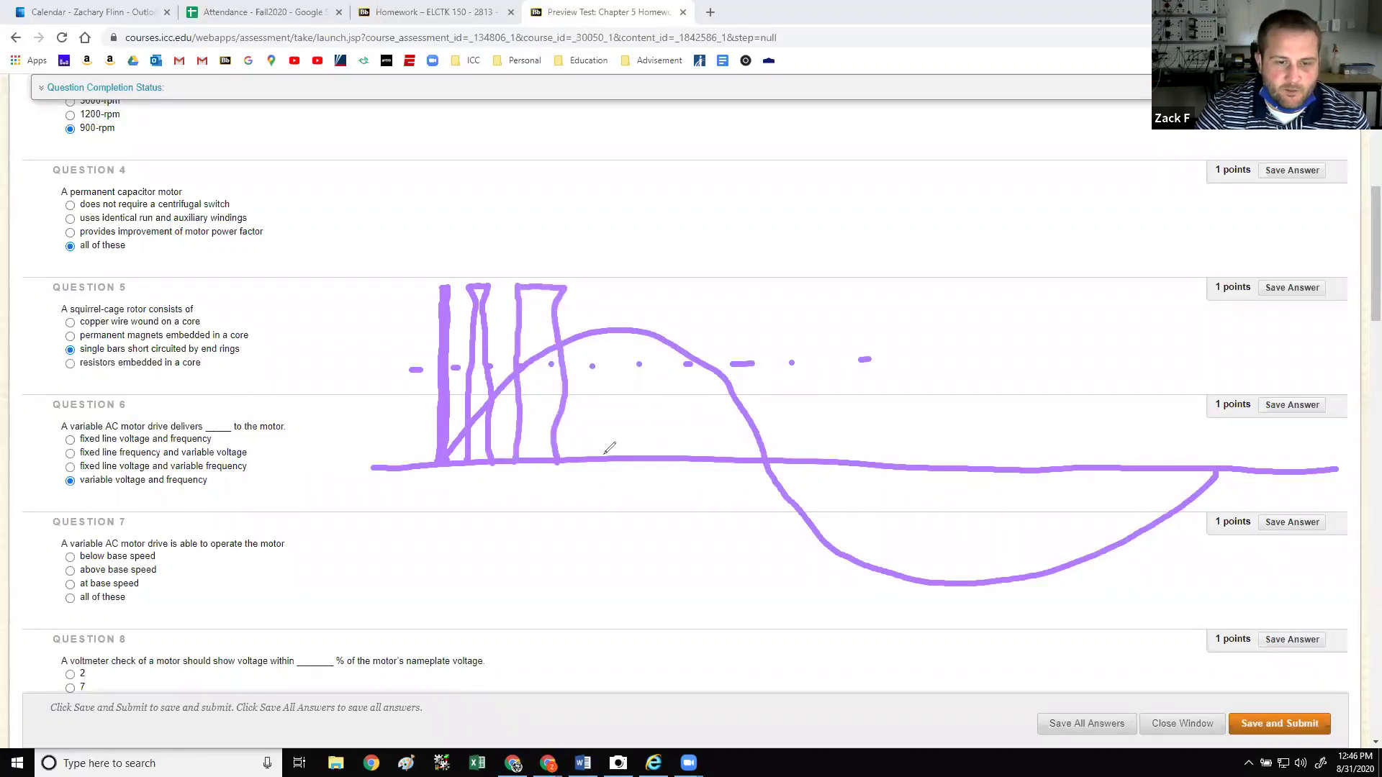
{"action": "mouse_move", "coordinate": [592, 348]}
{"action": "left_mouse_down"}
{"action": "mouse_move", "coordinate": [590, 457]}
{"action": "mouse_move", "coordinate": [599, 287]}
{"action": "mouse_move", "coordinate": [651, 288]}
{"action": "mouse_move", "coordinate": [664, 468]}
{"action": "left_mouse_up"}
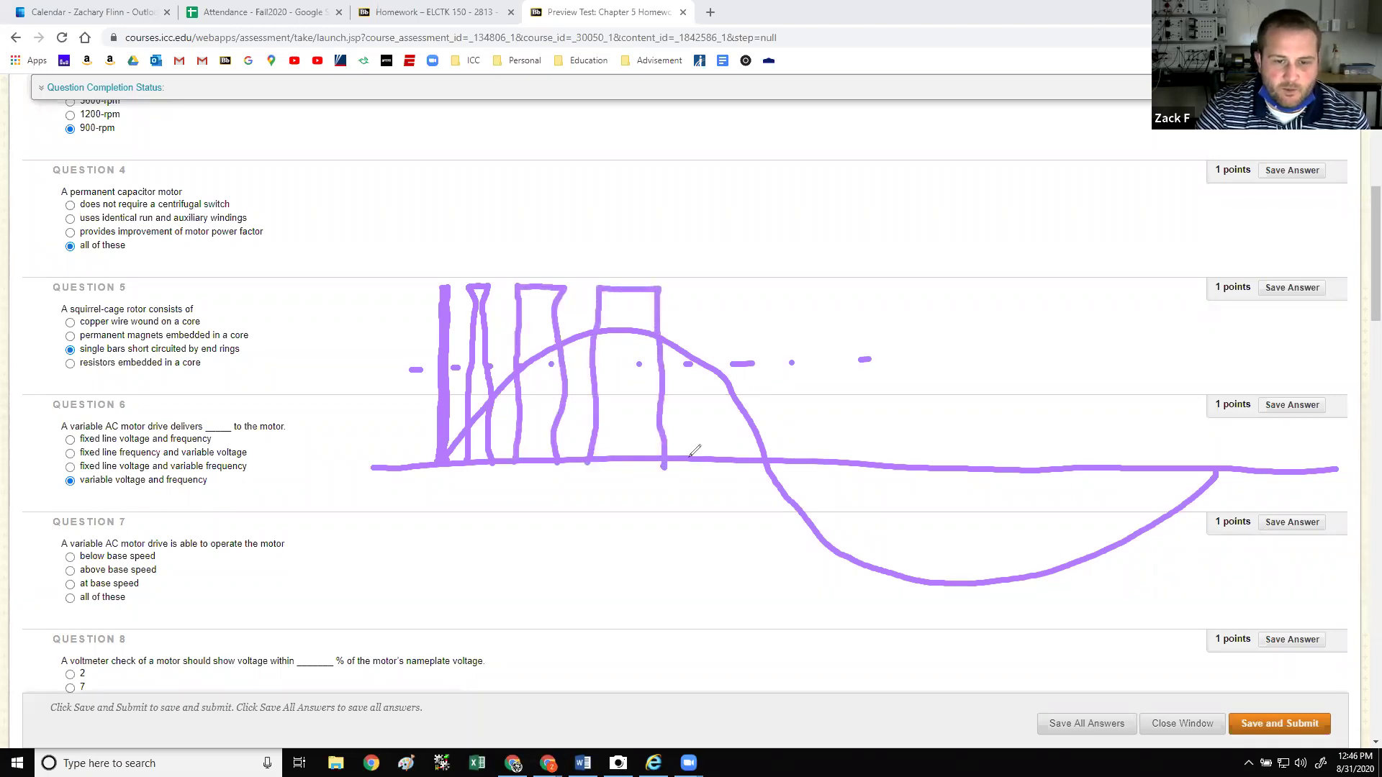
{"action": "mouse_move", "coordinate": [696, 327]}
{"action": "left_mouse_down"}
{"action": "mouse_move", "coordinate": [695, 453]}
{"action": "mouse_move", "coordinate": [690, 288]}
{"action": "mouse_move", "coordinate": [719, 301]}
{"action": "mouse_move", "coordinate": [716, 450]}
{"action": "left_mouse_up"}
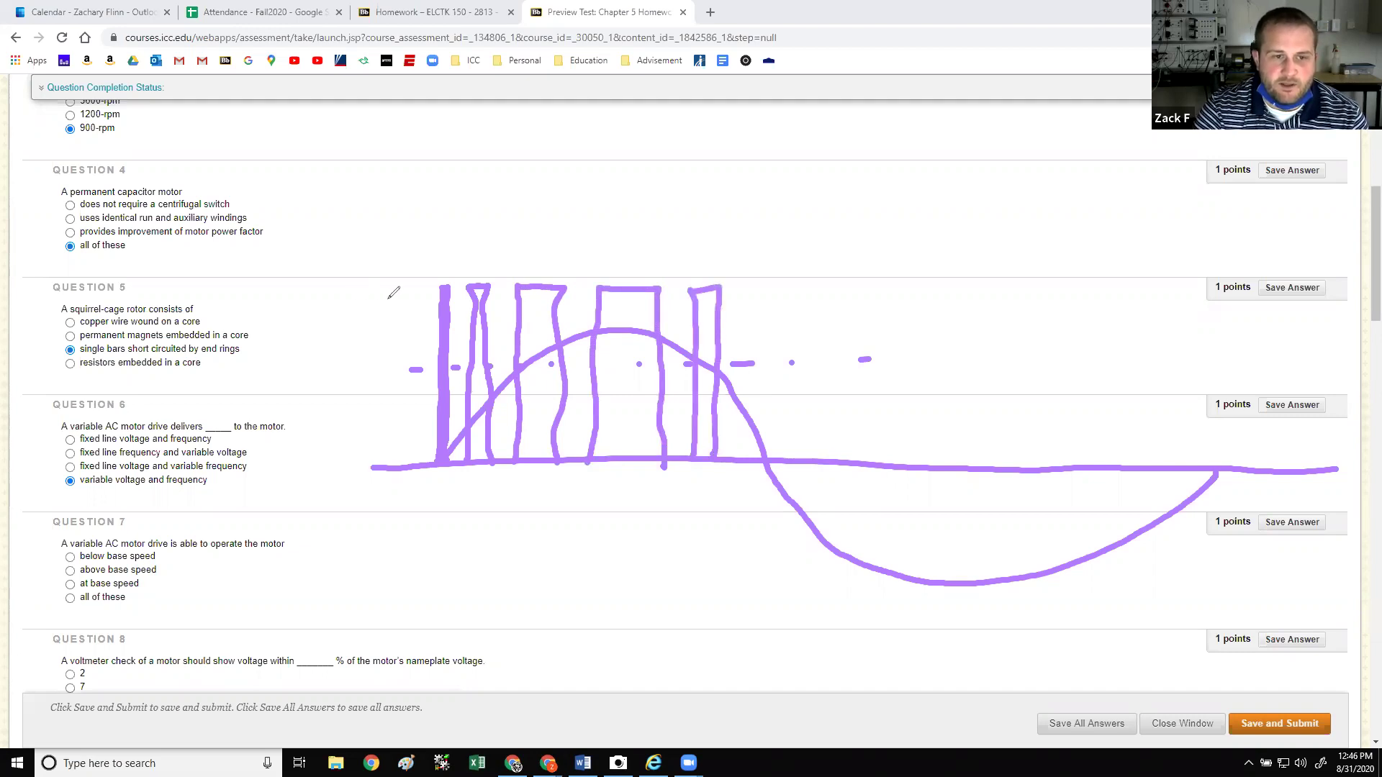
- Draw a dashed horizontal line along the tops of the pulses, extending beyond them on both sides
{"action": "left_click_drag", "start_coordinate": [320, 291], "coordinate": [381, 288]}
{"action": "left_click_drag", "start_coordinate": [390, 287], "coordinate": [412, 286]}
{"action": "left_click_drag", "start_coordinate": [421, 286], "coordinate": [430, 286]}
{"action": "left_click_drag", "start_coordinate": [436, 286], "coordinate": [840, 288]}
{"action": "left_click_drag", "start_coordinate": [851, 288], "coordinate": [880, 289]}
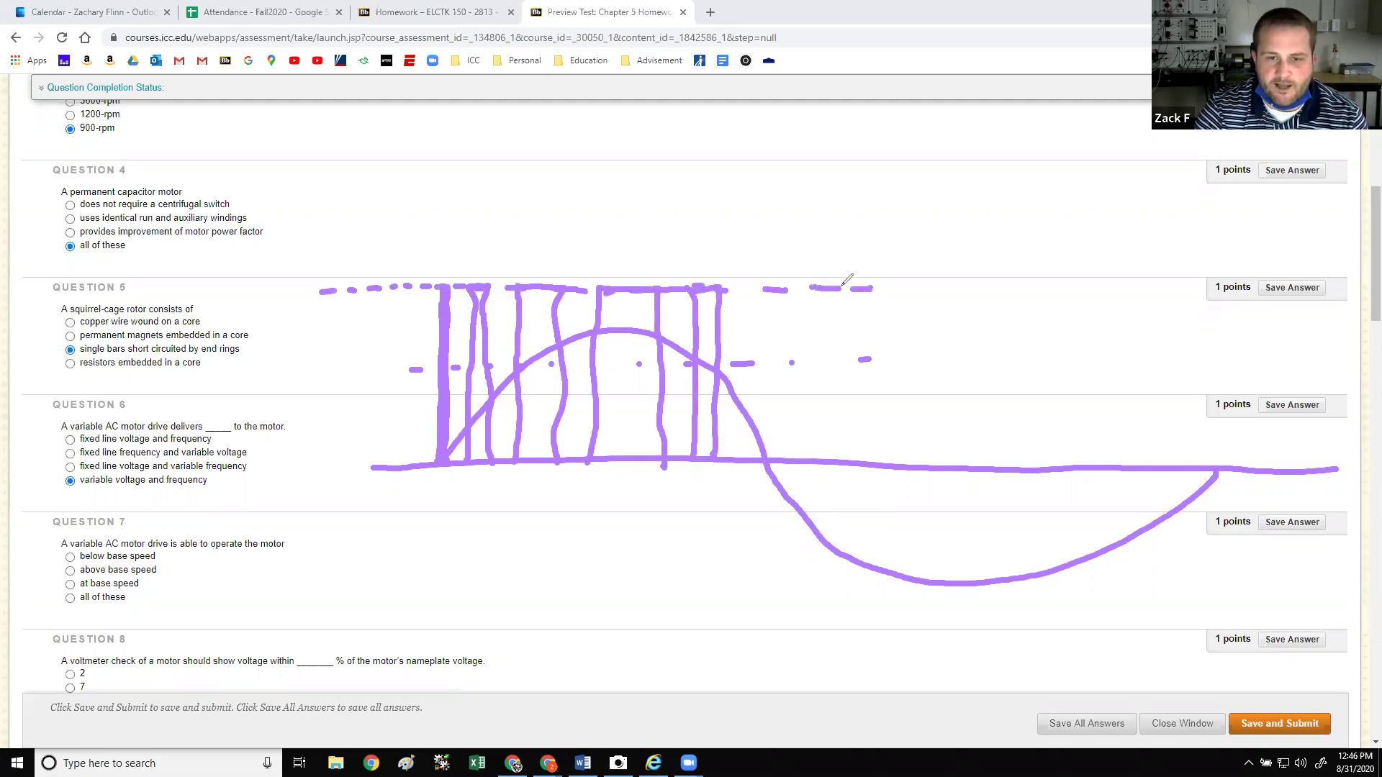